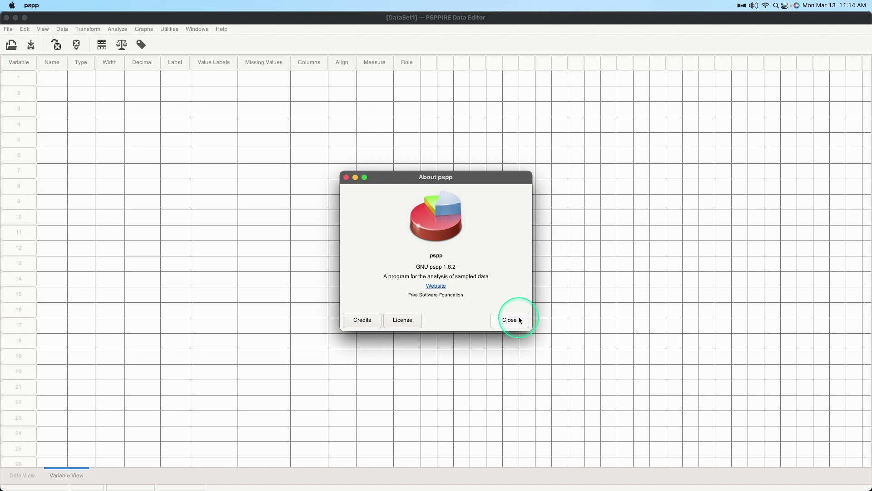
Step: Close the About pspp window
left_click(502, 323)
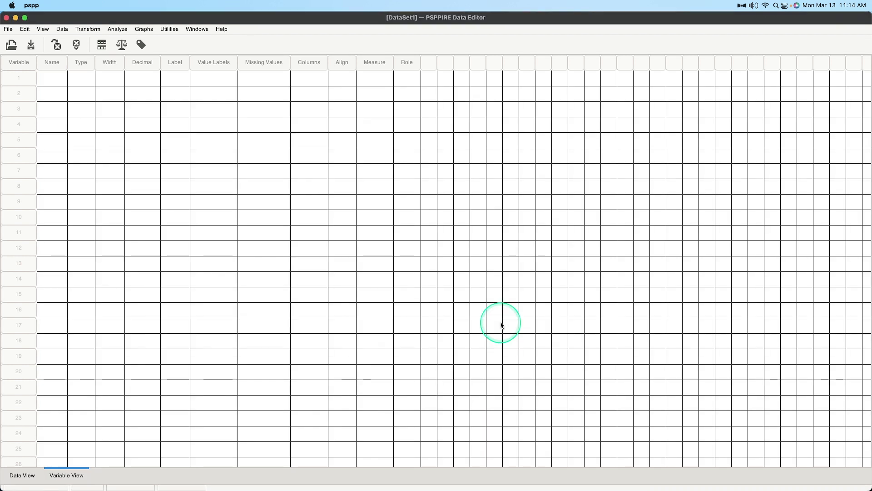
Step: Open horticulture.sav from the examples folder
left_click(11, 44)
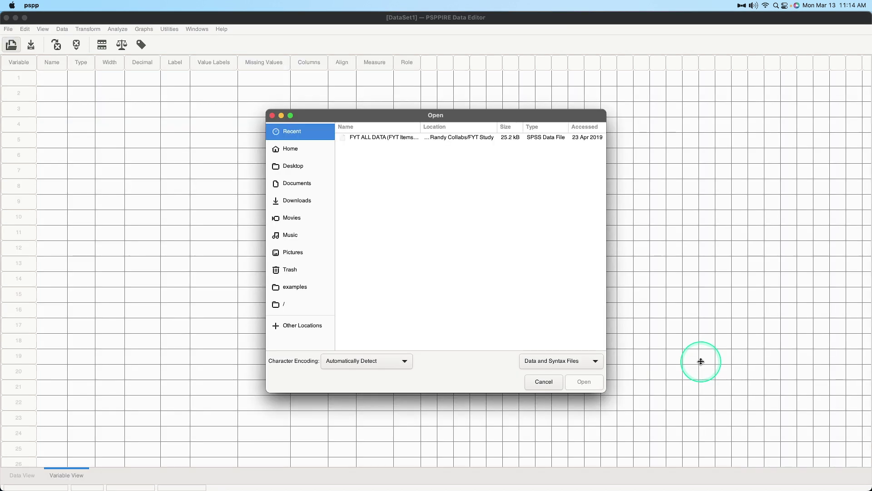
left_click(316, 287)
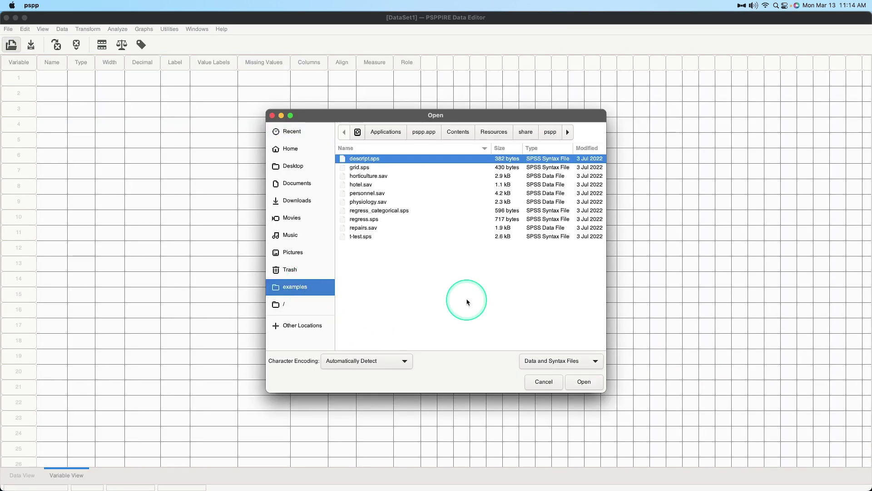
left_click(353, 176)
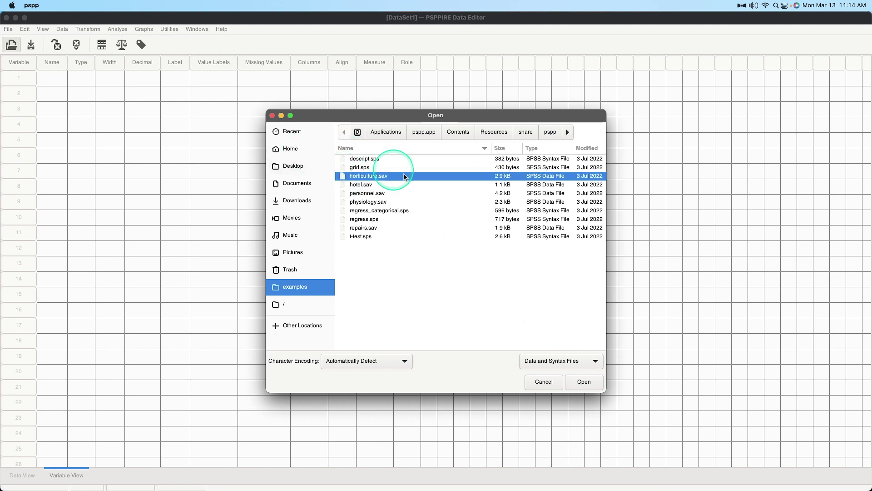
left_click(588, 382)
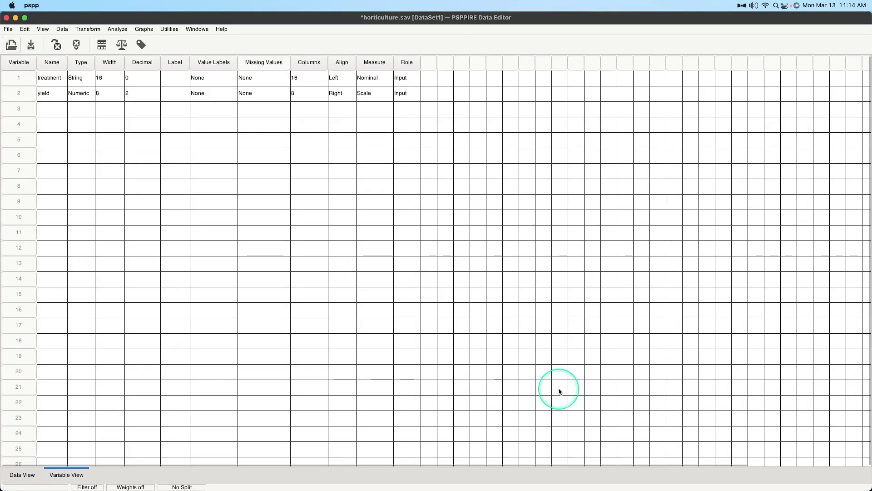
Step: Scroll through all 90 cases in Data View, then return to Variable View
left_click(22, 475)
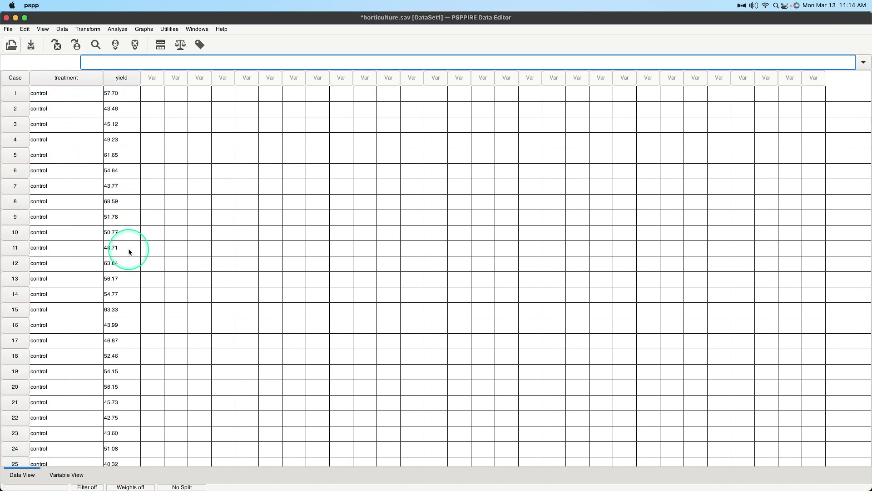
scroll(129, 252, "down", 10)
scroll(129, 251, "up", 7)
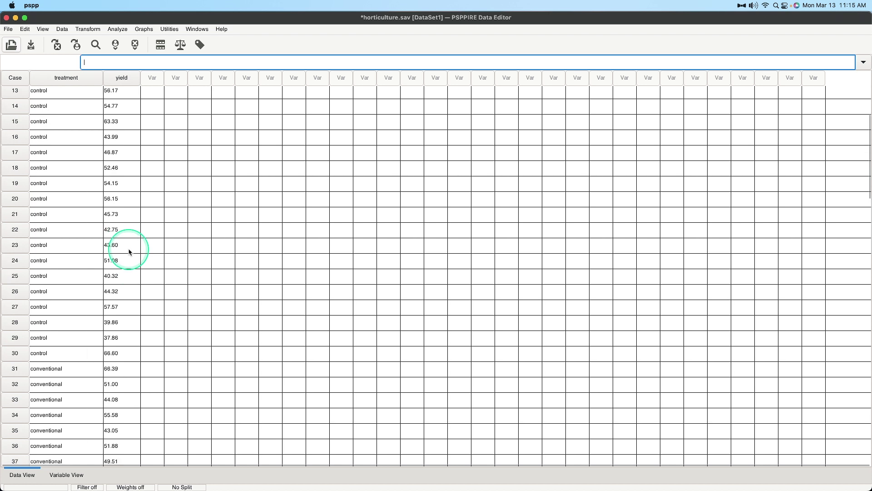
scroll(129, 251, "down", 1)
scroll(134, 248, "down", 7)
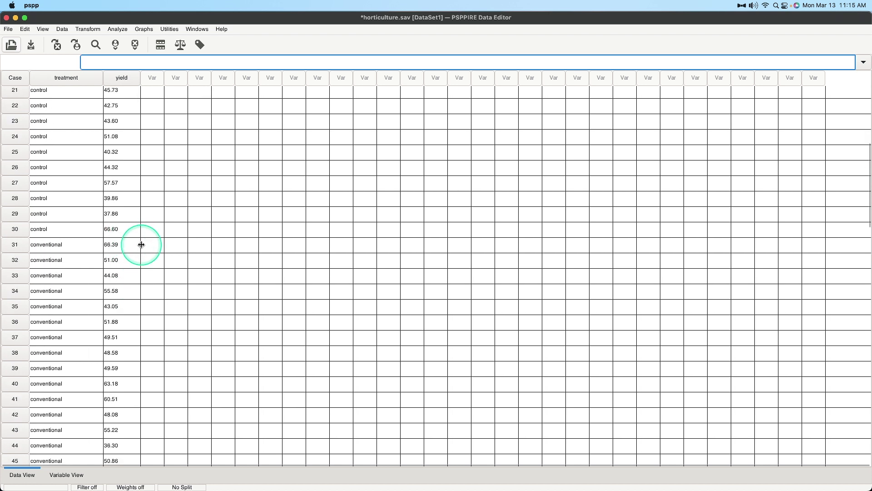
scroll(141, 244, "down", 16)
scroll(139, 254, "down", 1)
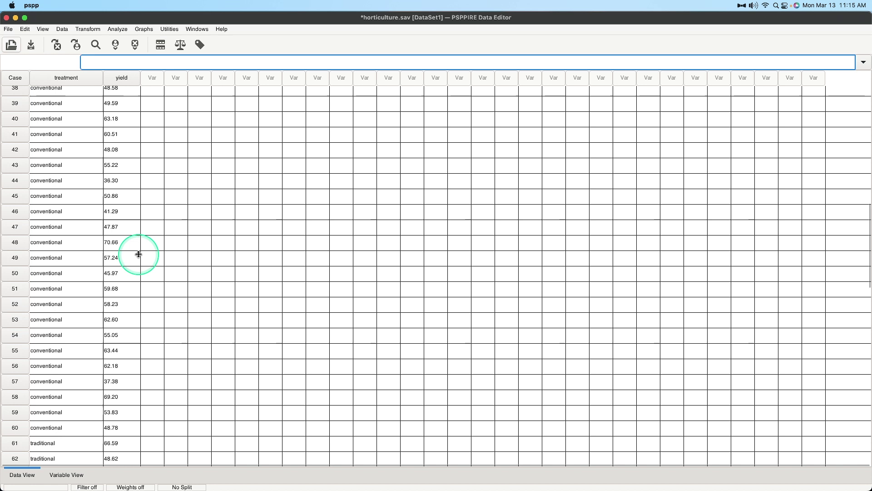
scroll(138, 255, "down", 1)
scroll(139, 255, "down", 11)
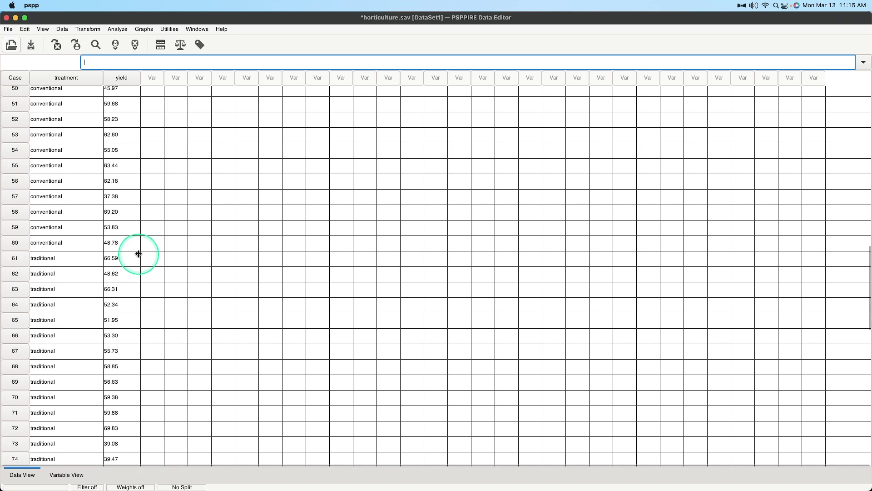
scroll(139, 253, "down", 1)
scroll(139, 254, "down", 4)
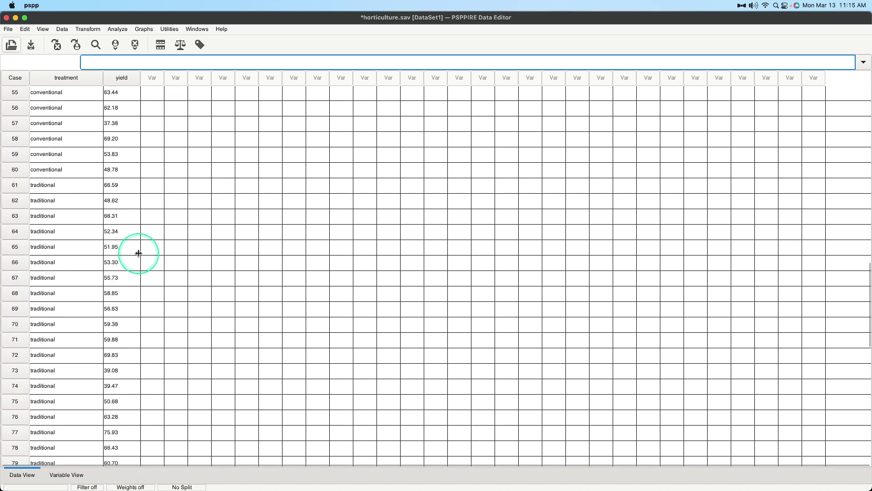
scroll(139, 254, "down", 4)
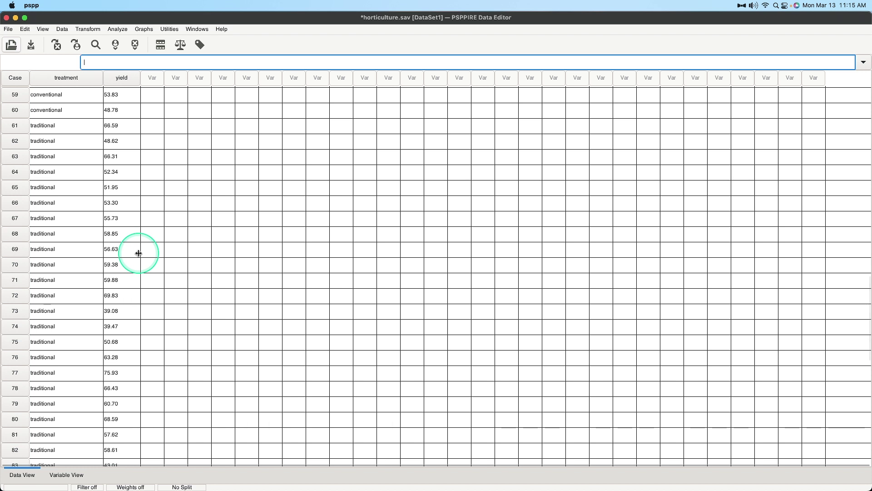
scroll(138, 253, "down", 20)
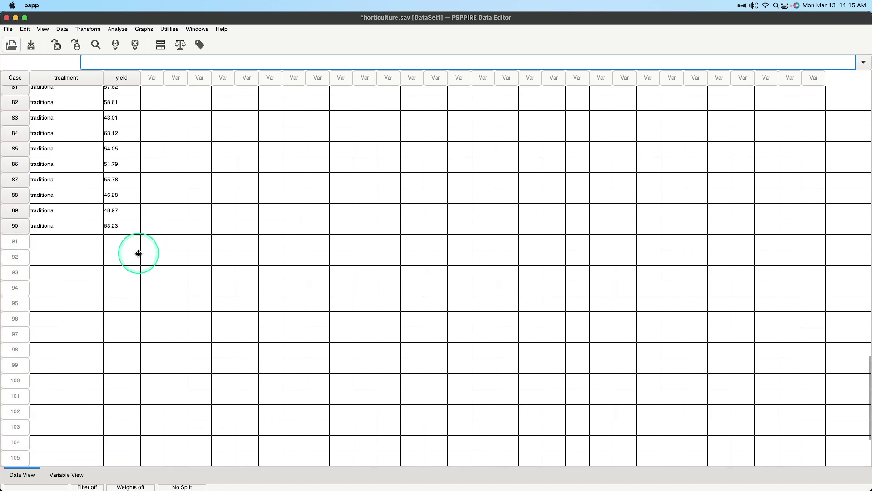
scroll(139, 253, "up", 2)
scroll(138, 253, "up", 10)
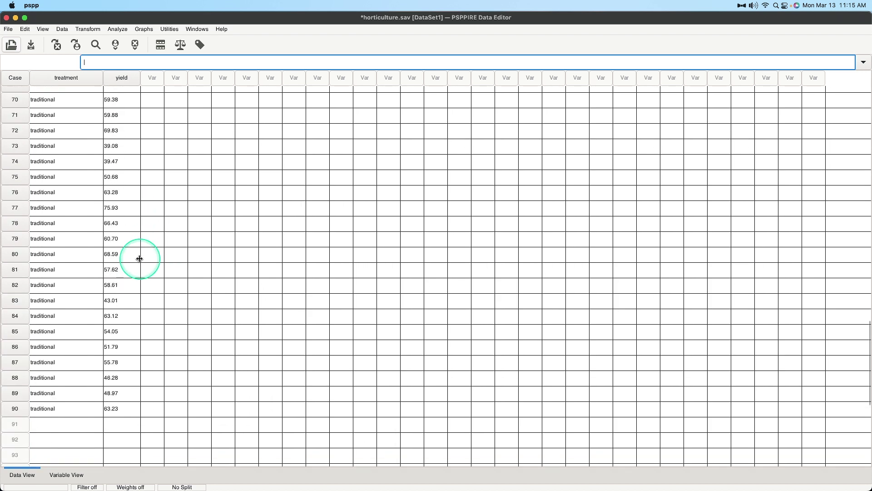
scroll(139, 258, "up", 20)
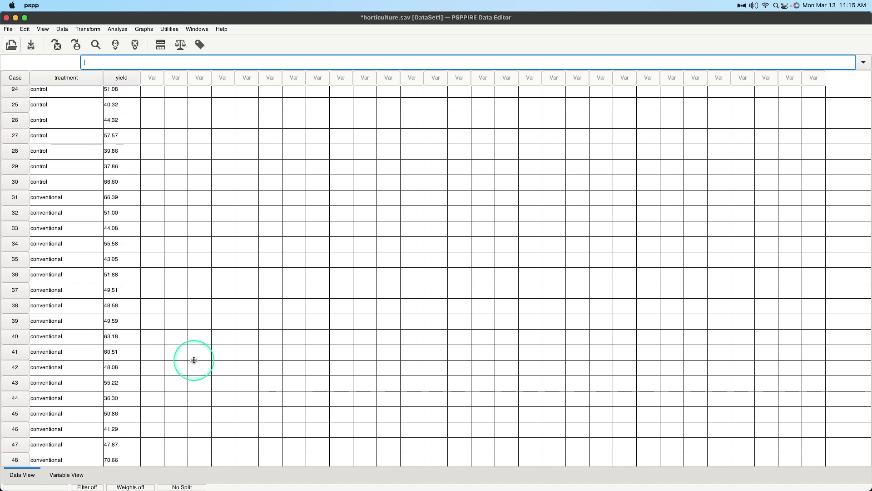
left_click(66, 475)
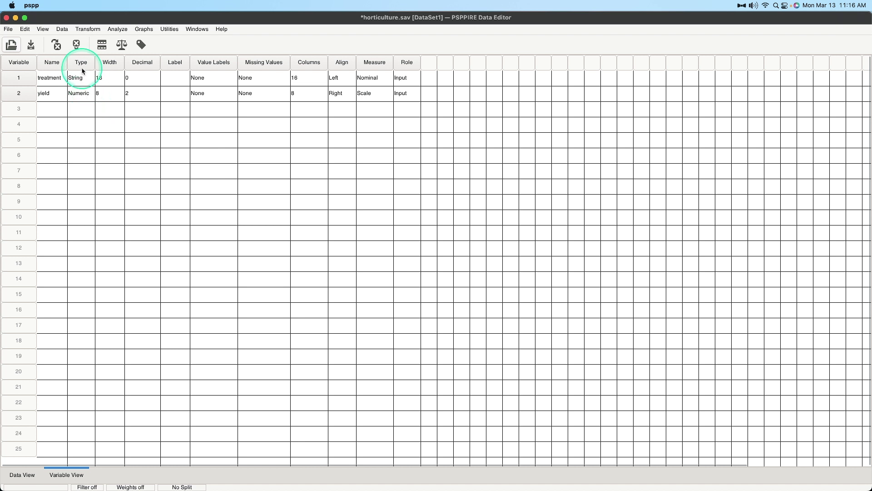
Step: Open the Variable Type and Format dialog for treatment
left_click(86, 80)
Step: Confirm treatment's type as String with width 16
left_click(86, 80)
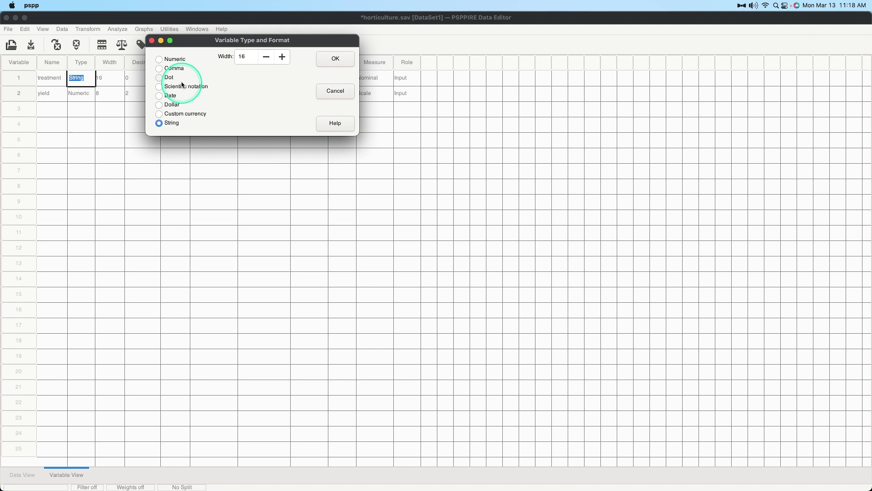
left_click(254, 56)
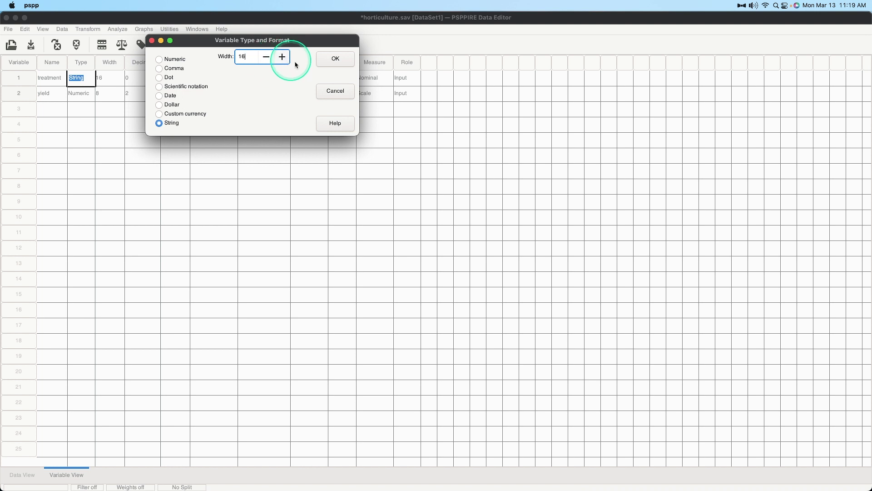
left_click(335, 59)
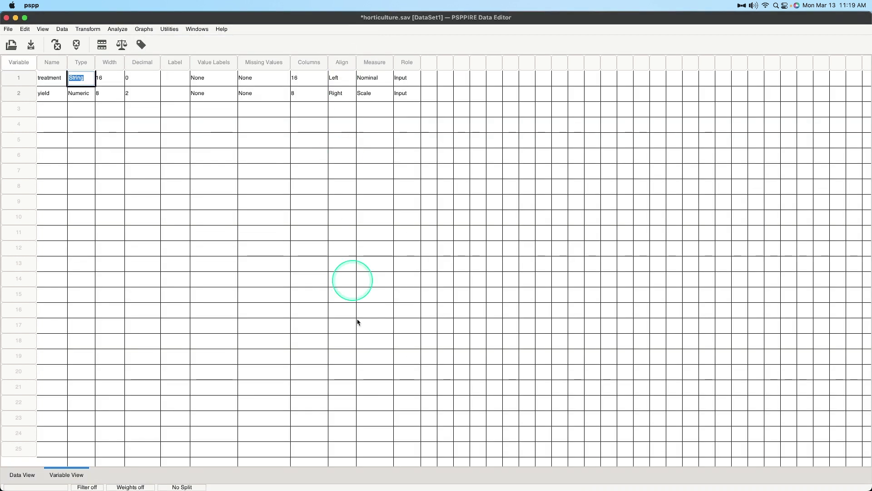
Step: Change treatment's Width cell from 16 to 8
left_click(110, 78)
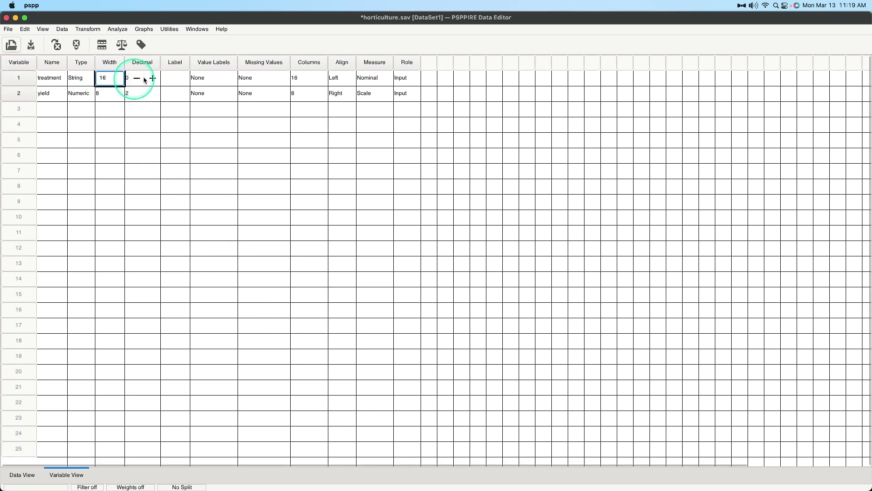
left_click(110, 93)
left_click(113, 78)
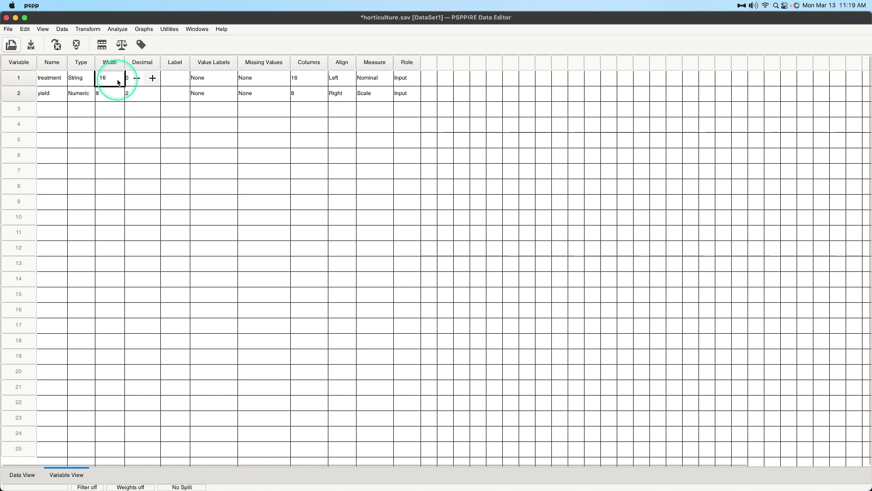
left_click(105, 77)
double_click(105, 78)
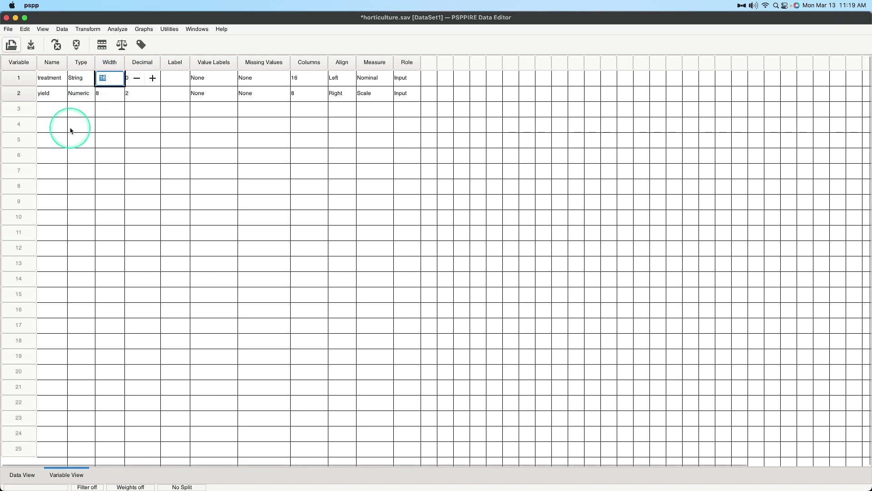
type("8")
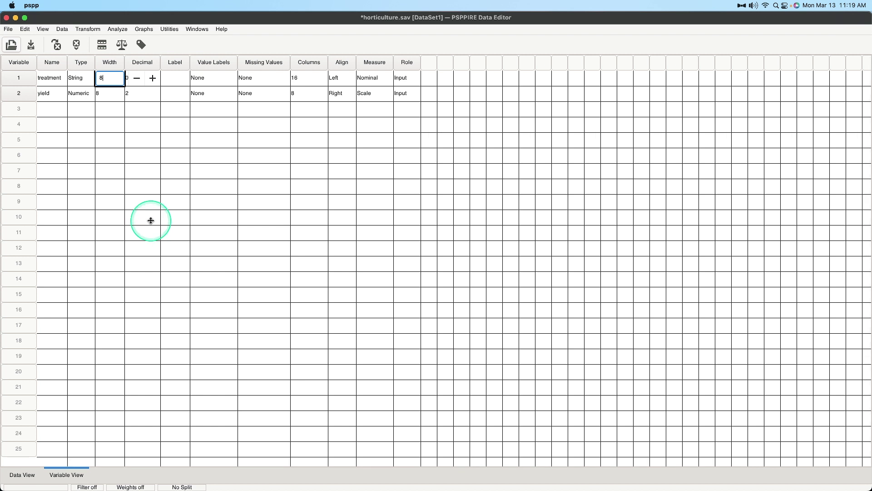
Step: Inspect treatment's values in Data View, then return to treatment's Width cell
left_click(21, 475)
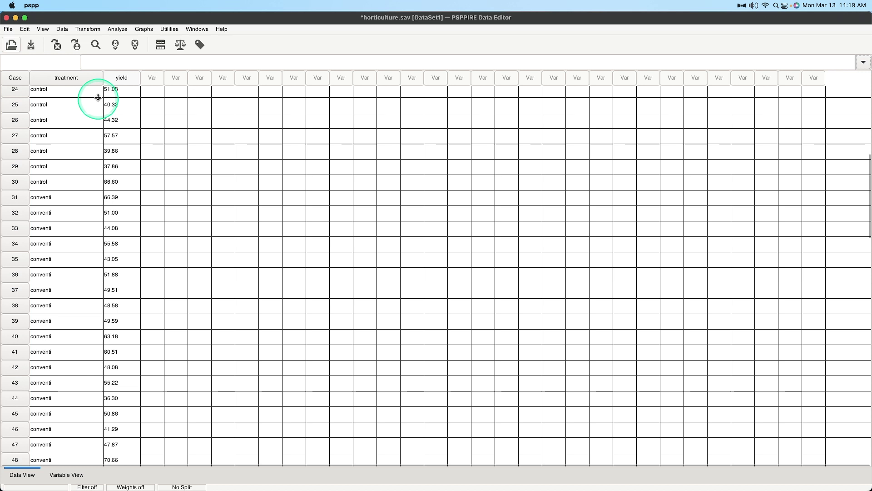
mouse_move(98, 79)
left_mouse_down()
mouse_move(77, 78)
mouse_move(100, 78)
left_mouse_up()
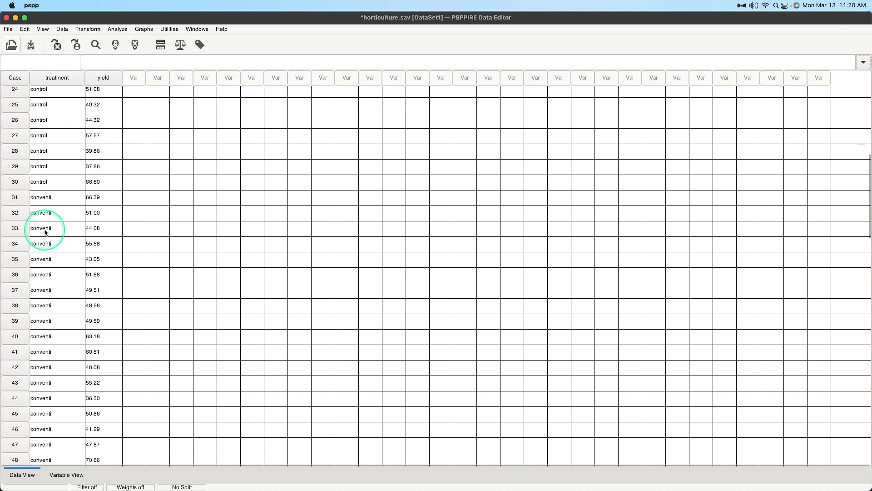
left_click(67, 475)
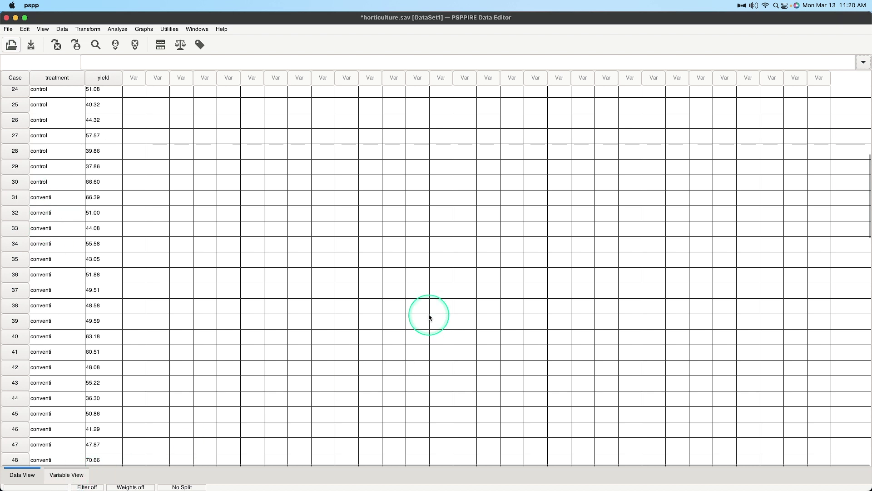
left_click(110, 77)
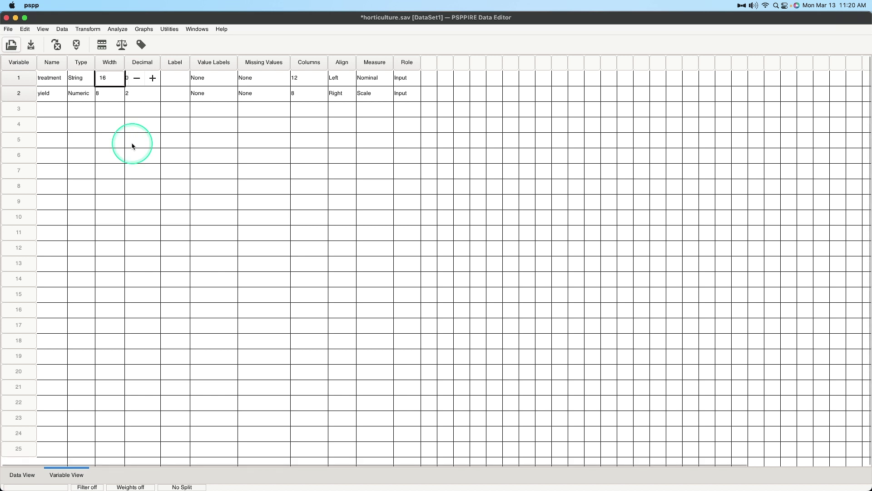
Step: Commit treatment's width of 16 and review the Decimals cells for treatment and yield
left_click(181, 79)
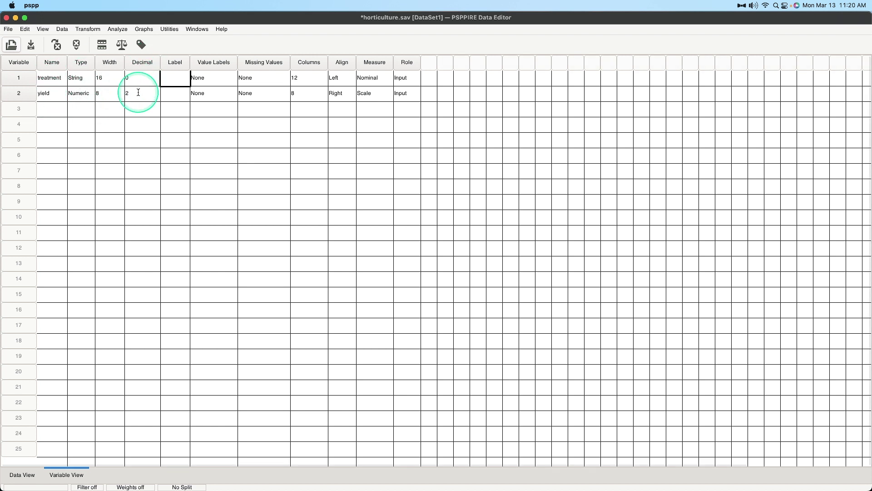
key("Left")
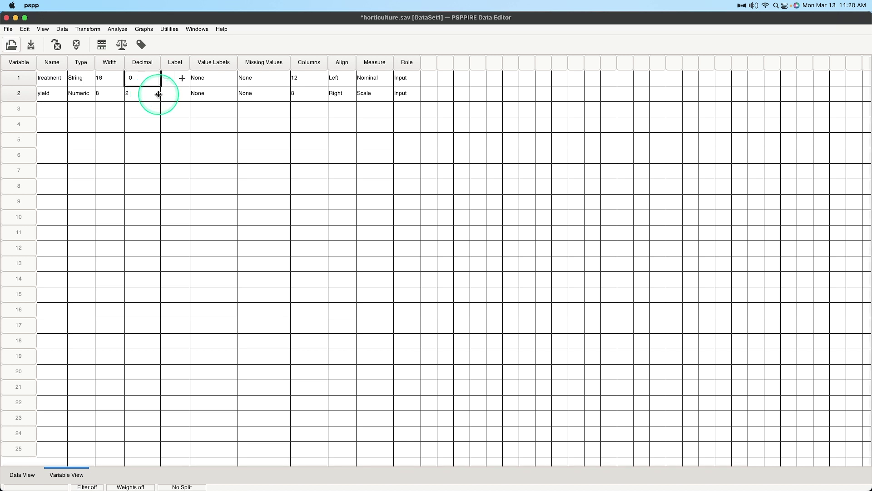
left_click(150, 93)
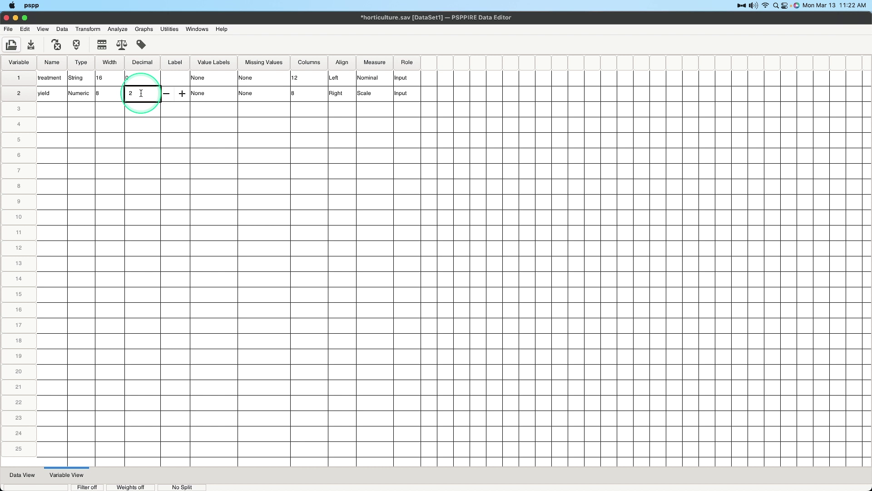
left_click(22, 474)
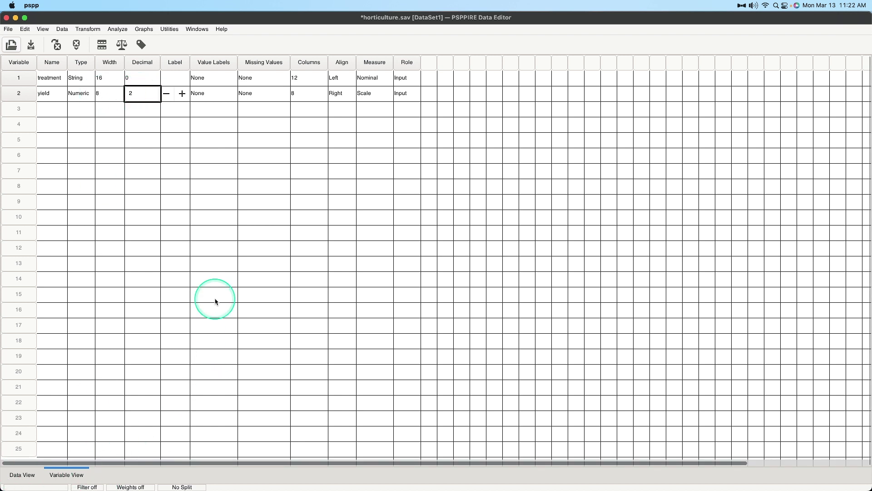
Step: Set yield's decimal places to 1 and check the values in Data View
scroll(121, 254, "up", 8)
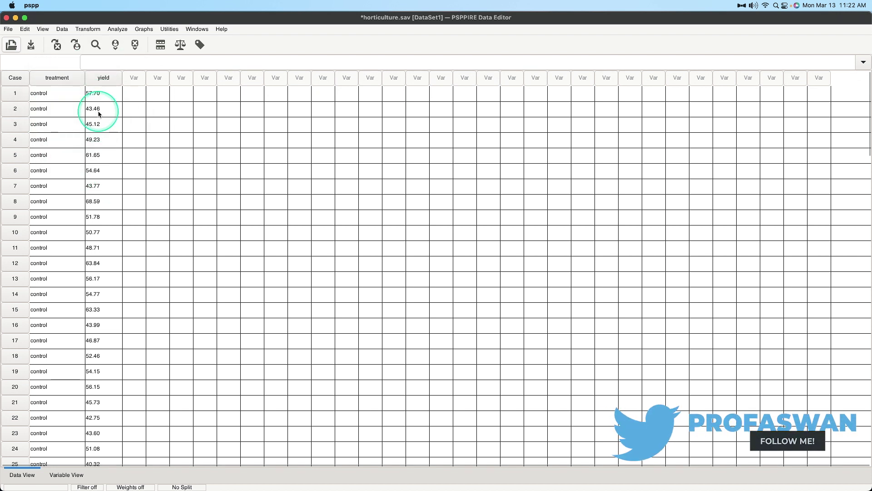
left_click(91, 479)
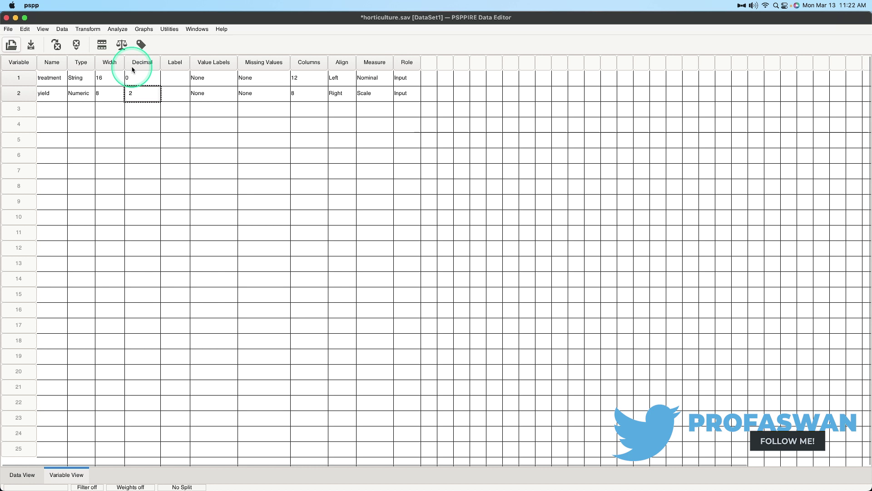
left_click(135, 92)
left_click(128, 96)
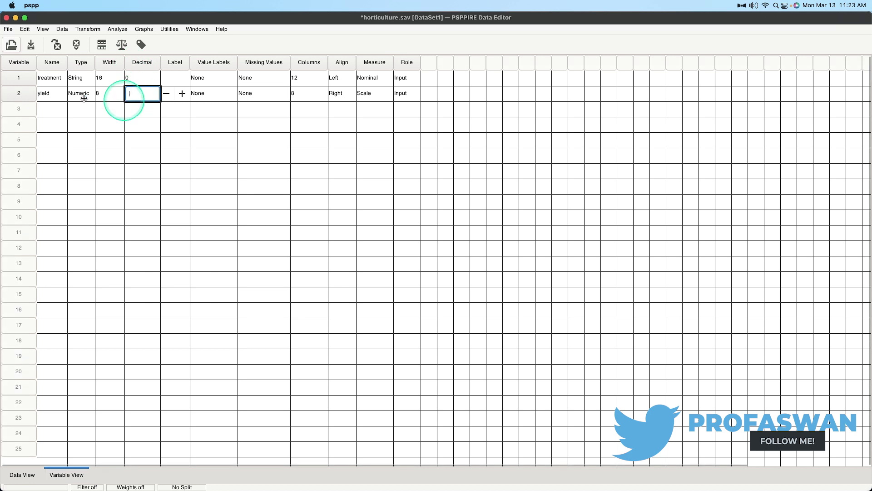
type("1")
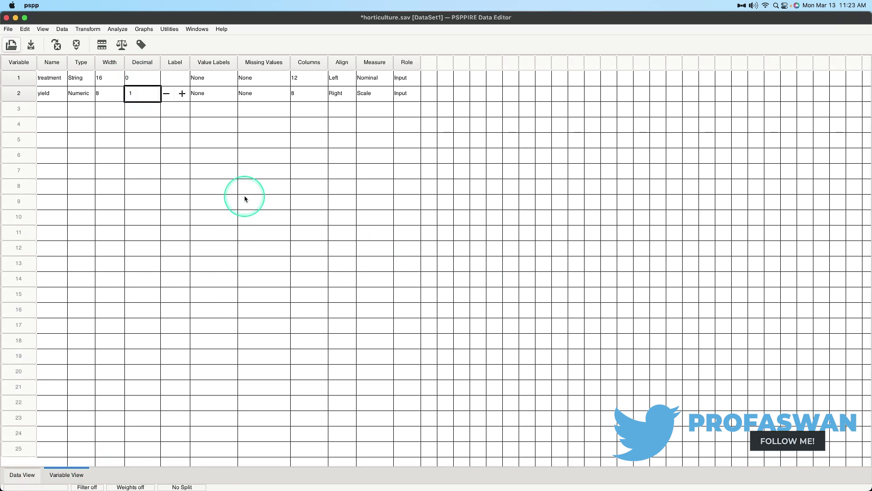
left_click(23, 475)
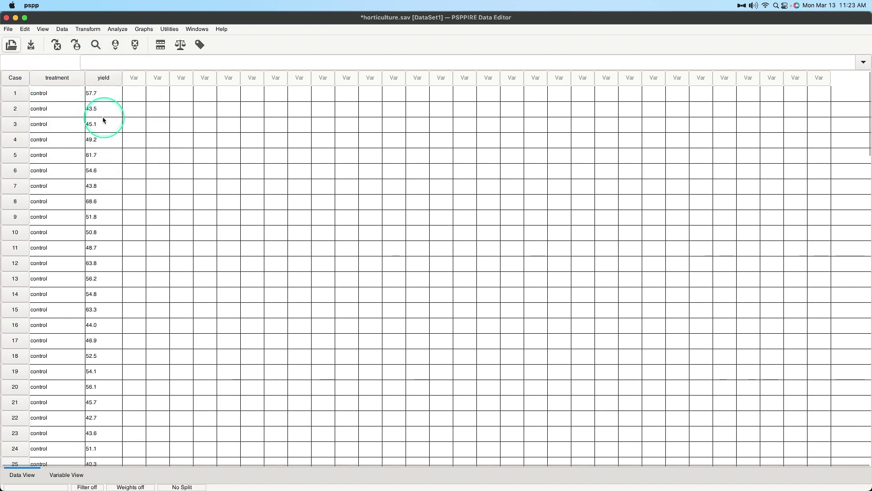
Step: Change yield's decimal places to 3, showing values like 57.696
left_click(64, 474)
left_click(143, 93)
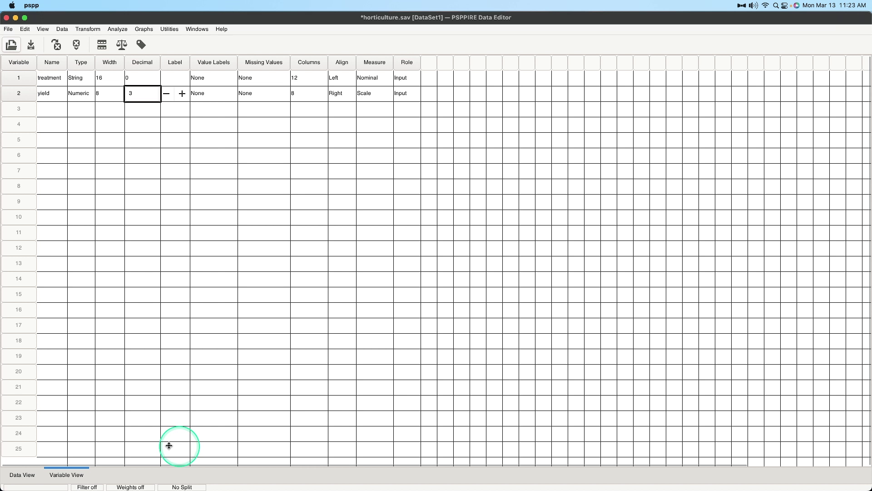
key("ctrl+d")
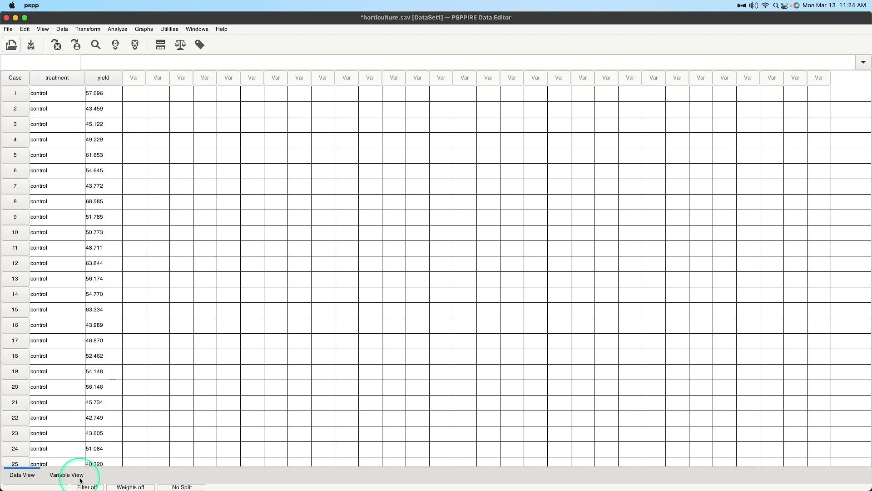
key("ctrl+Page_Down")
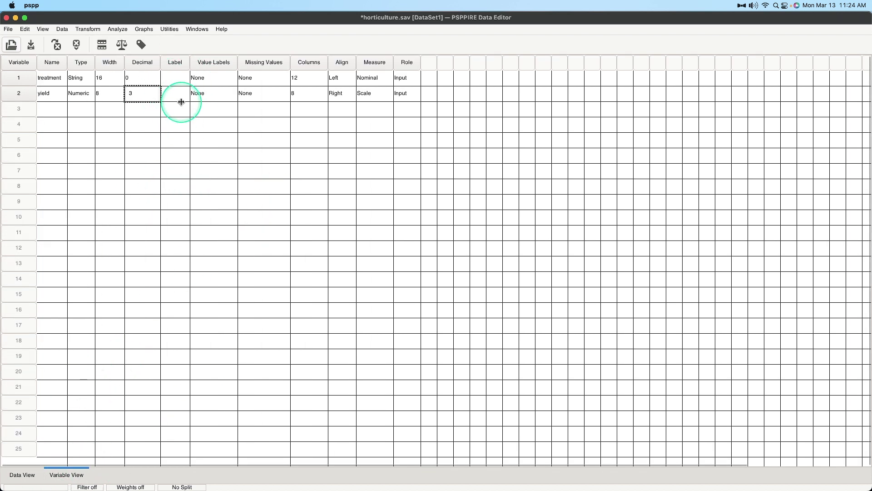
Step: Label treatment 'Treatment Condition' and yield 'Crop Yield', then widen the Label column
left_click(177, 81)
left_click(169, 85)
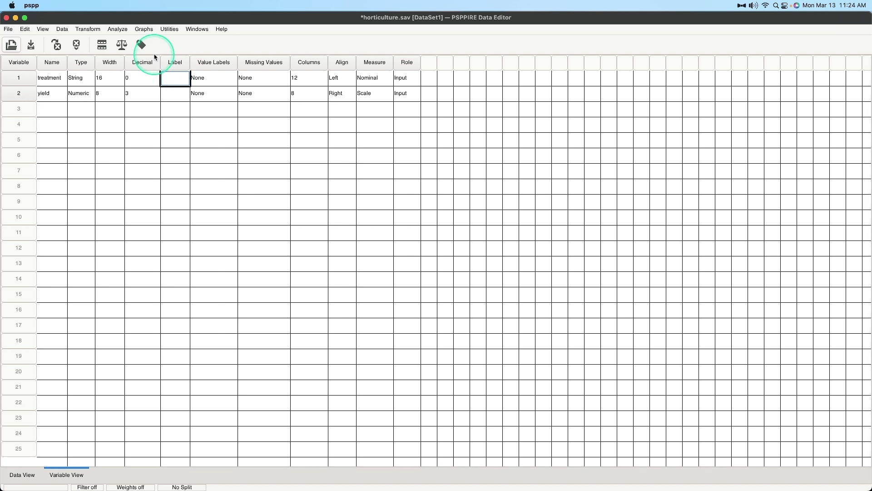
key("Return")
left_click(176, 94)
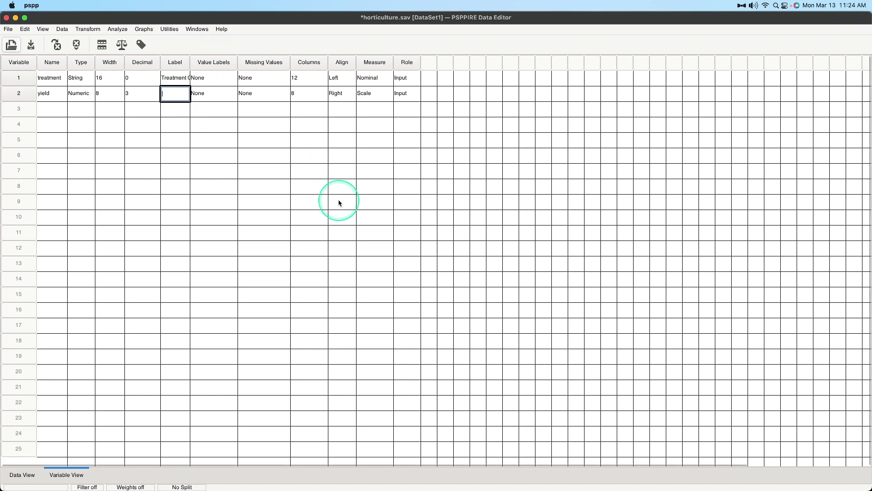
type("Crop Yield")
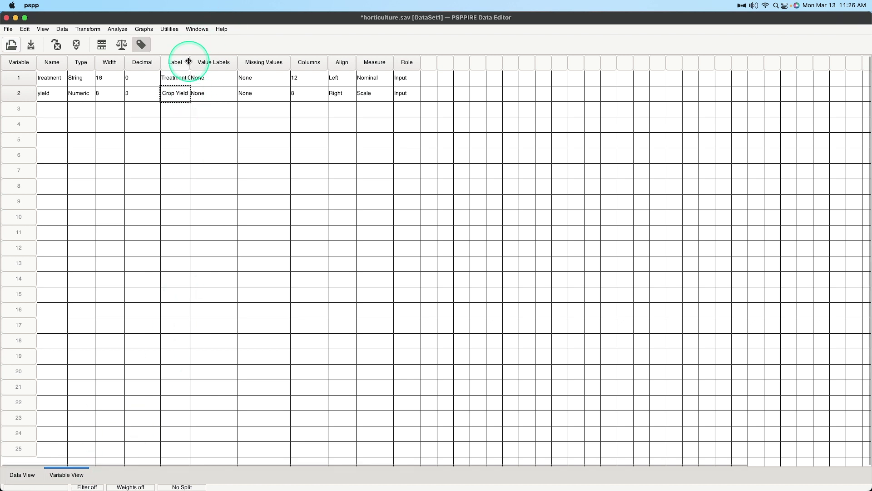
left_click_drag(188, 61, 209, 81)
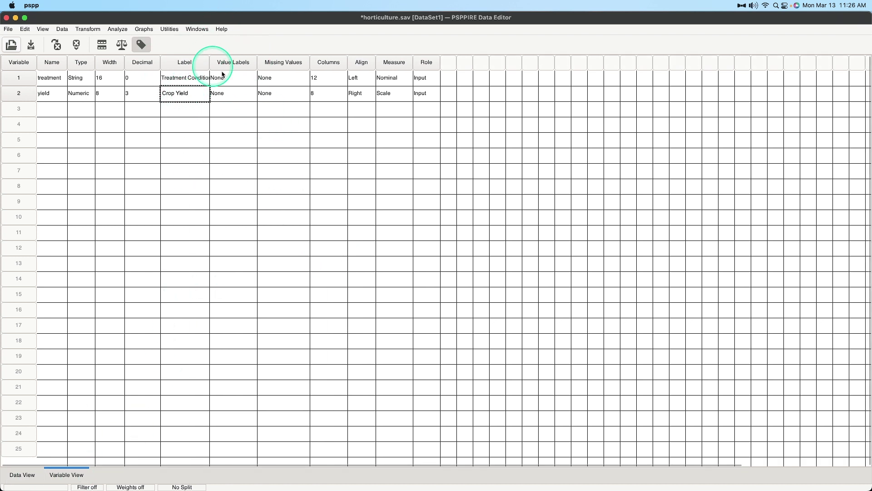
Step: Add the value label 1 = 'control' to treatment
left_click(247, 78)
left_click(251, 78)
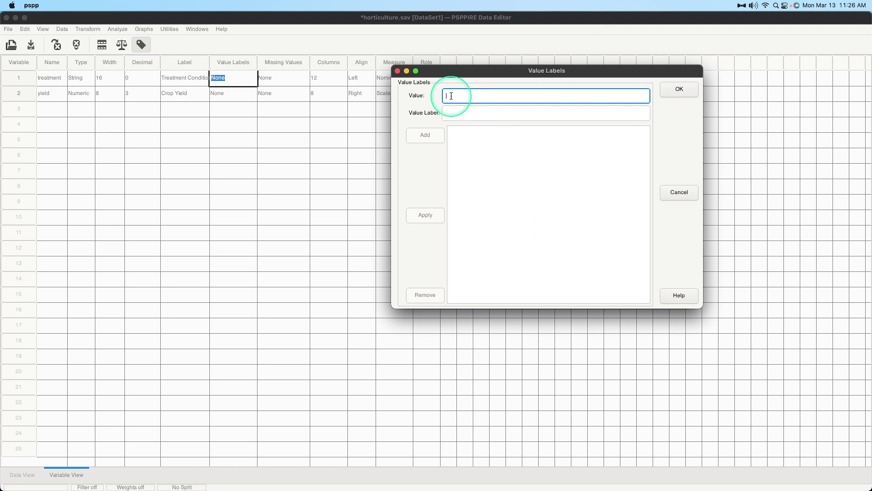
type("control")
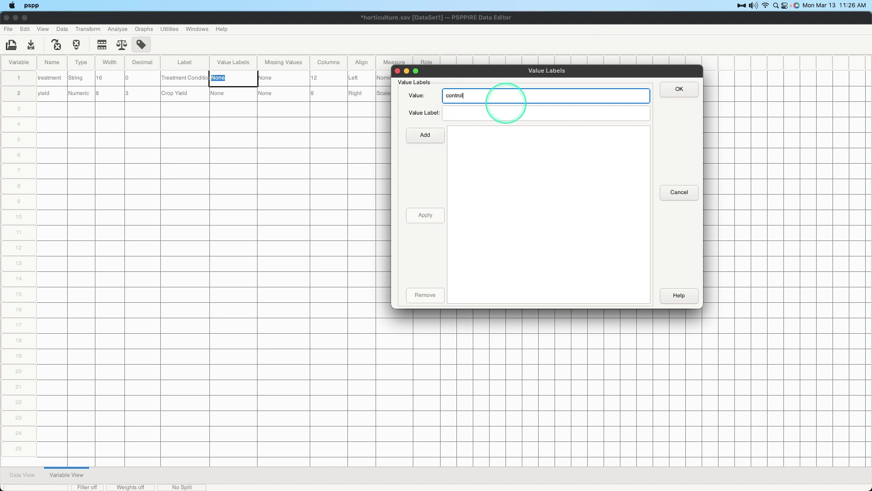
left_click(466, 112)
type("1")
left_click(422, 141)
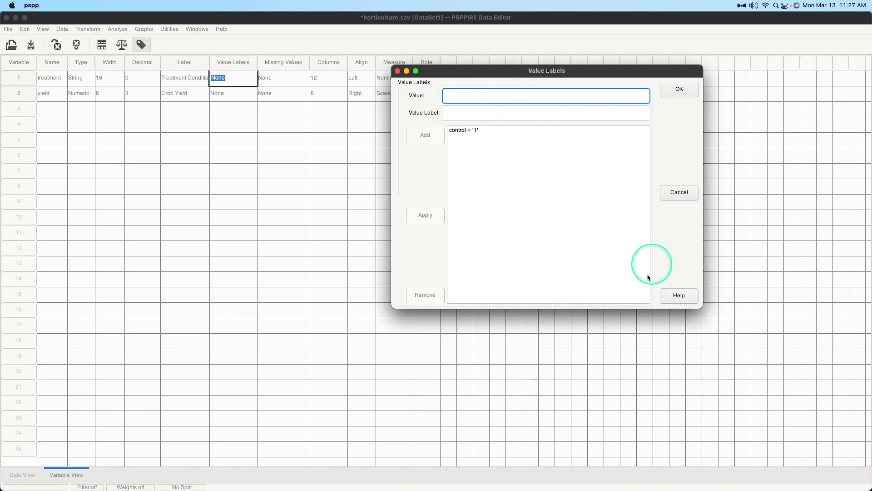
left_click(679, 89)
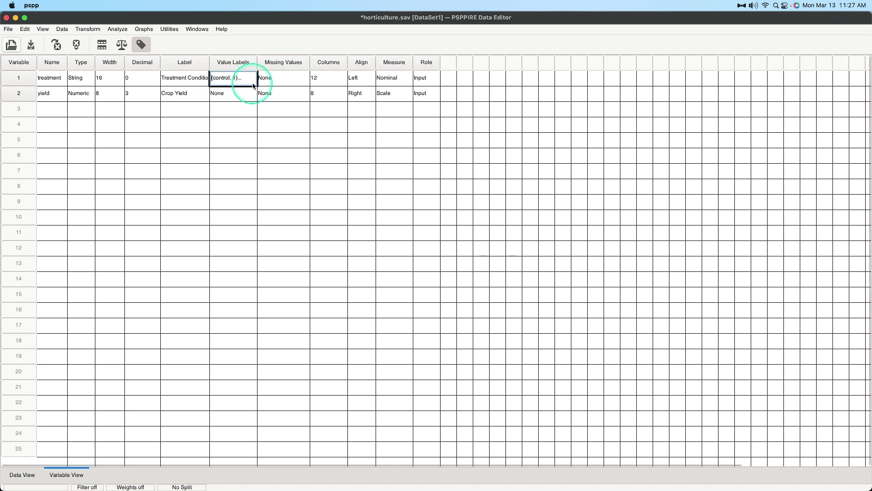
Step: Toggle Value Labels in Data View to compare treatment codes with the 'control' label
left_click(35, 477)
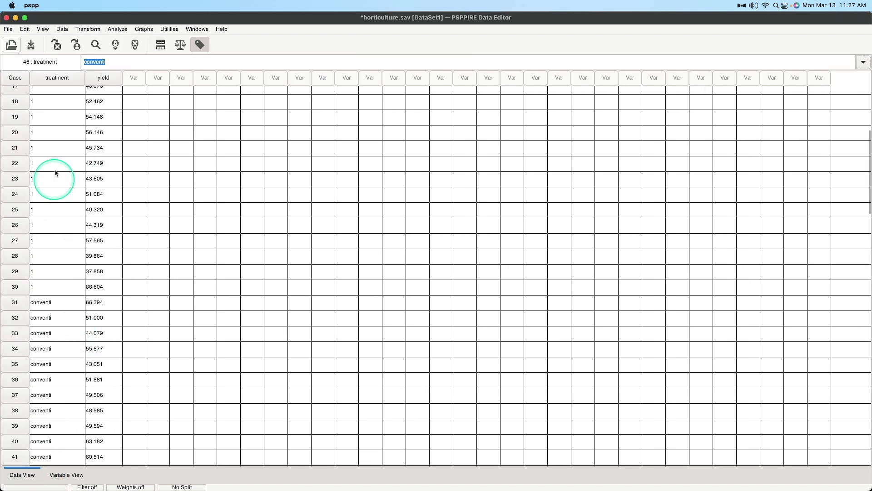
scroll(87, 285, "up", 8)
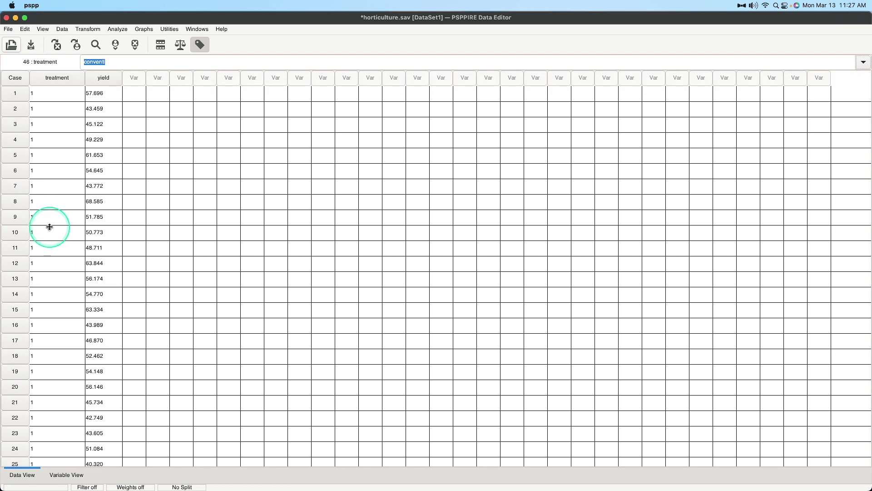
left_click(200, 45)
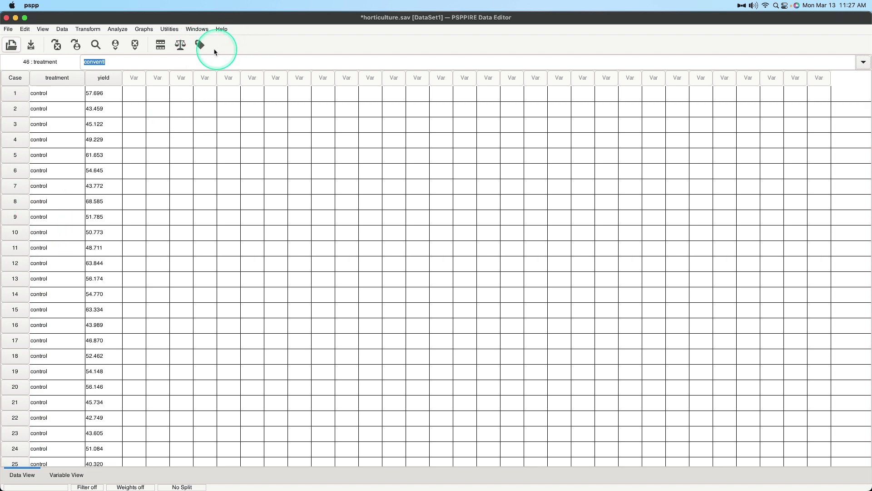
left_click(204, 46)
left_click(201, 46)
left_click(201, 45)
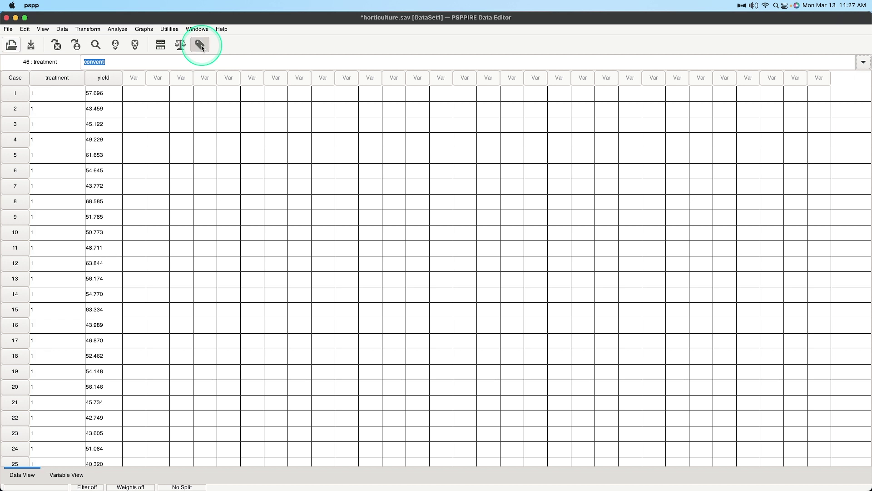
left_click(201, 46)
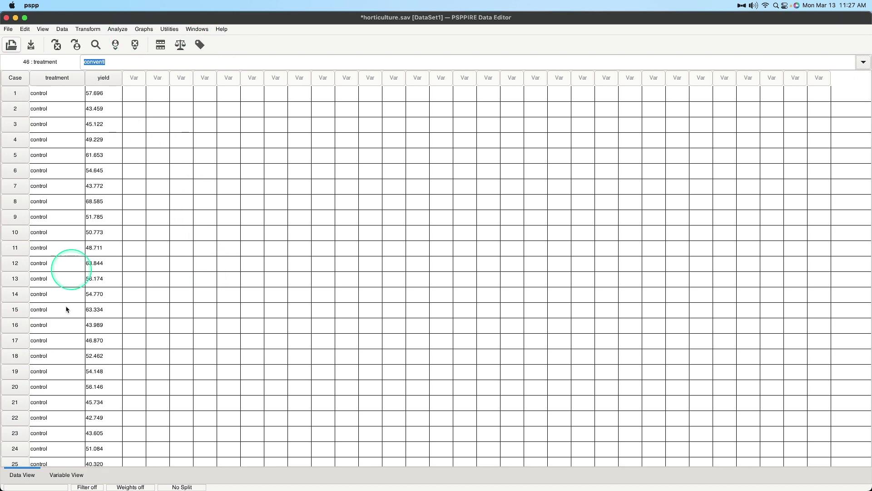
key("ctrl+t")
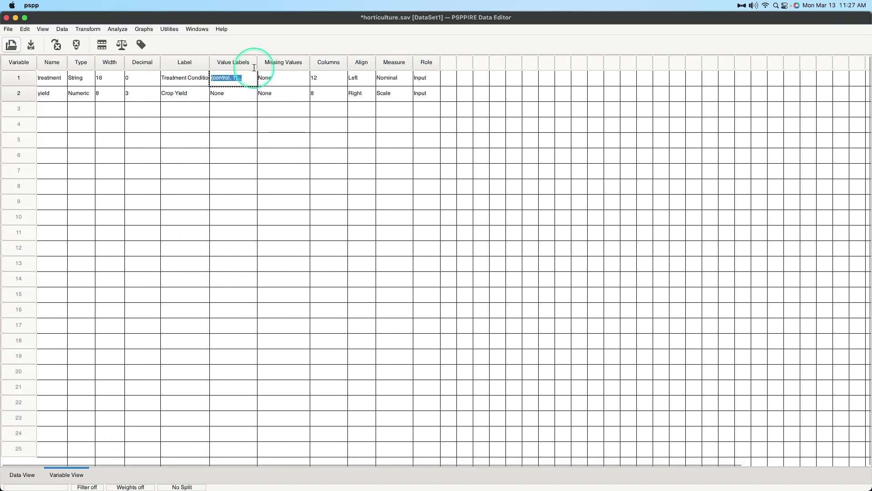
left_click(244, 95)
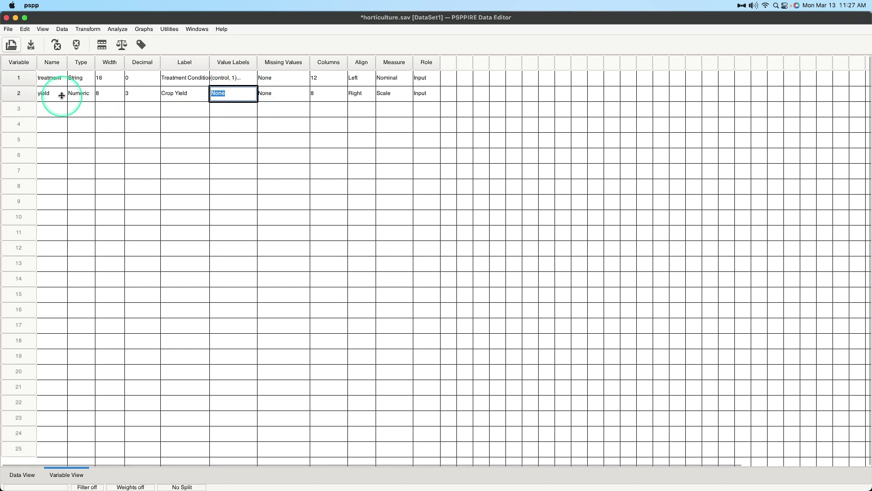
left_click(286, 77)
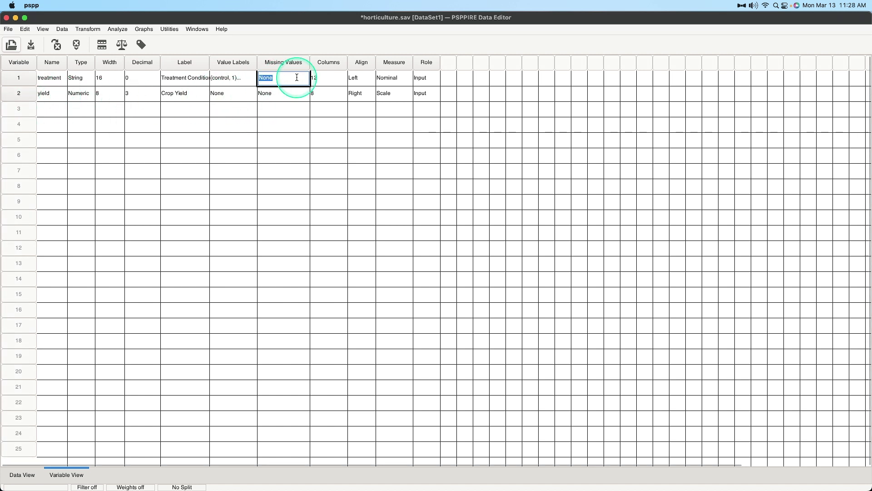
left_click(305, 78)
left_click_drag(341, 312, 464, 59)
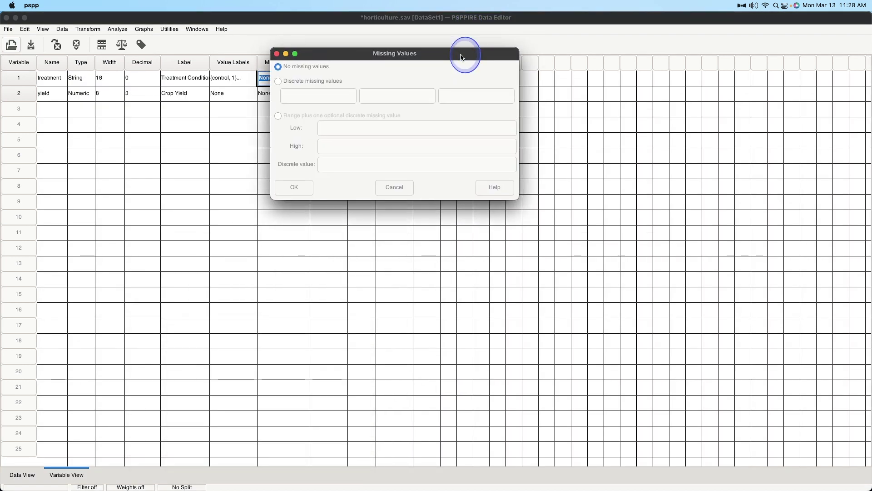
left_click(279, 87)
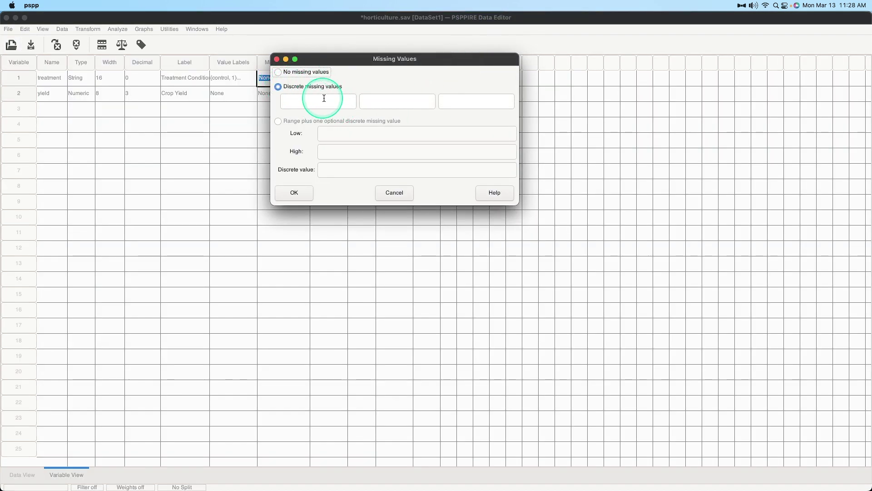
left_click(467, 101)
left_click(341, 102)
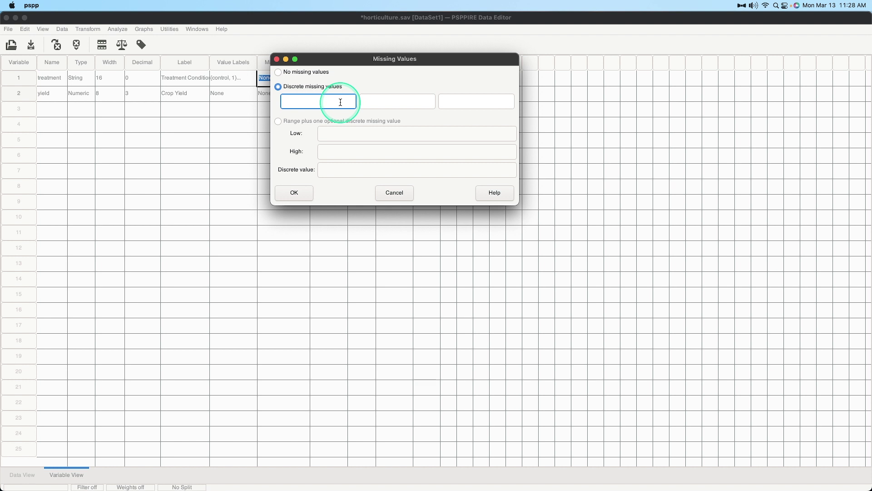
type("9999")
left_click(395, 109)
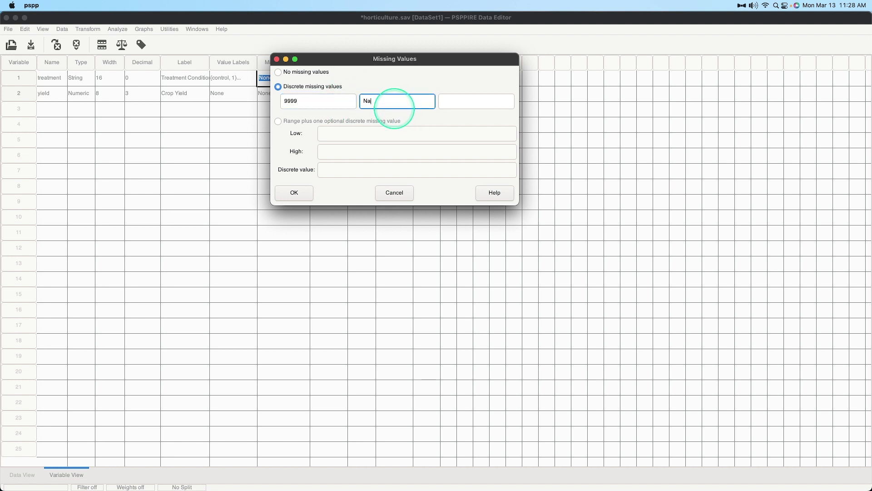
type("NaN")
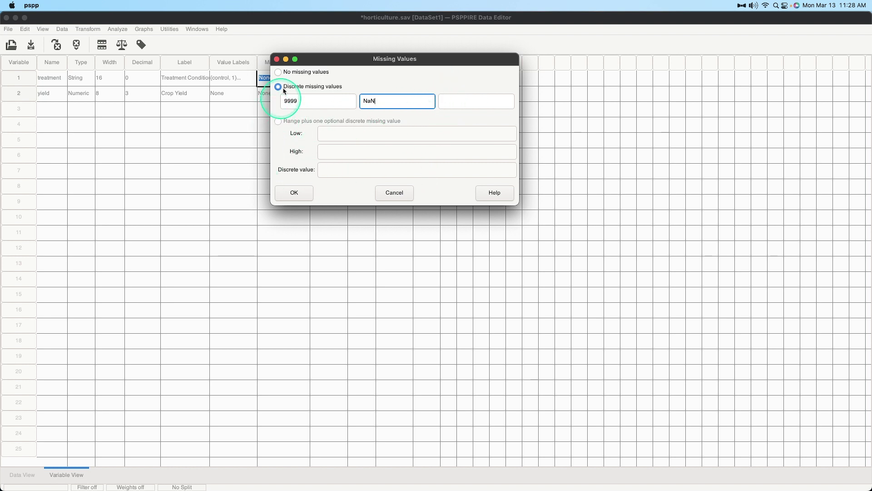
left_click(392, 192)
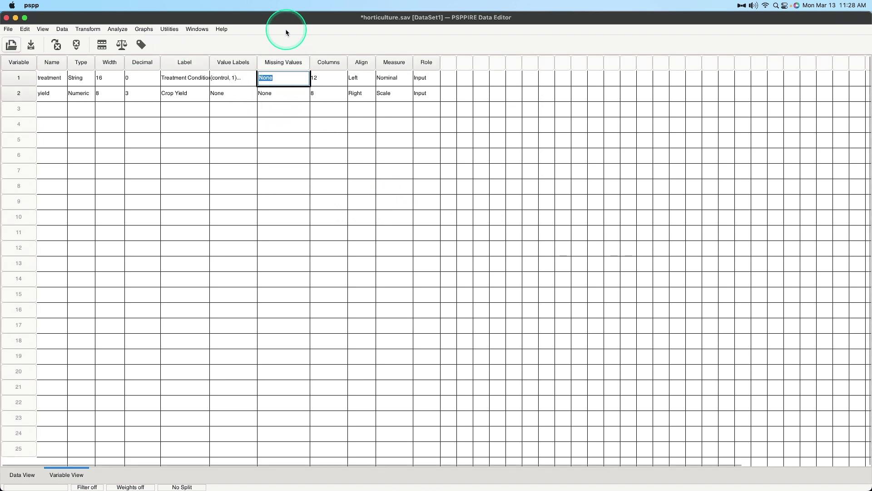
Step: Set treatment's Columns to 5, check the narrower column in Data View, then come back
left_click(324, 78)
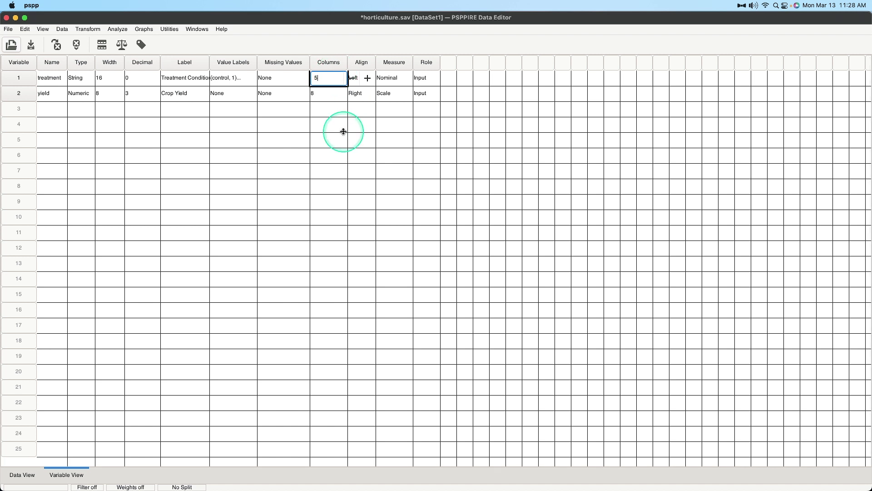
left_click(38, 479)
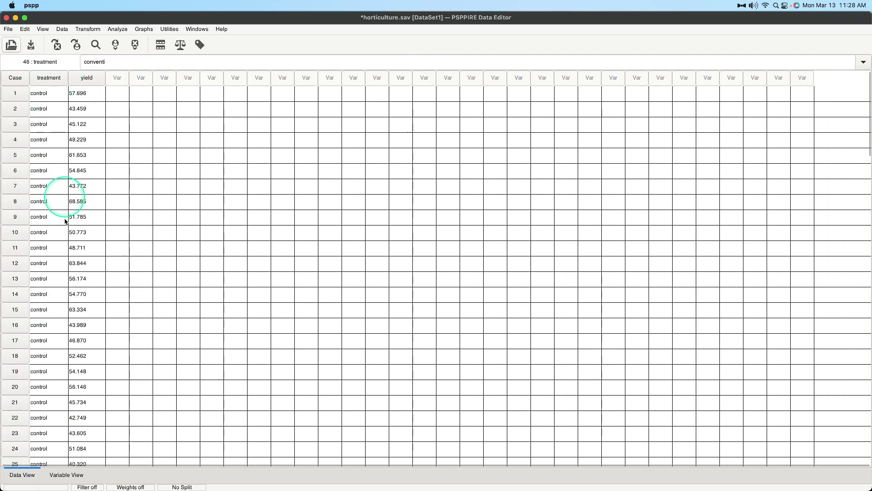
key("ctrl+t")
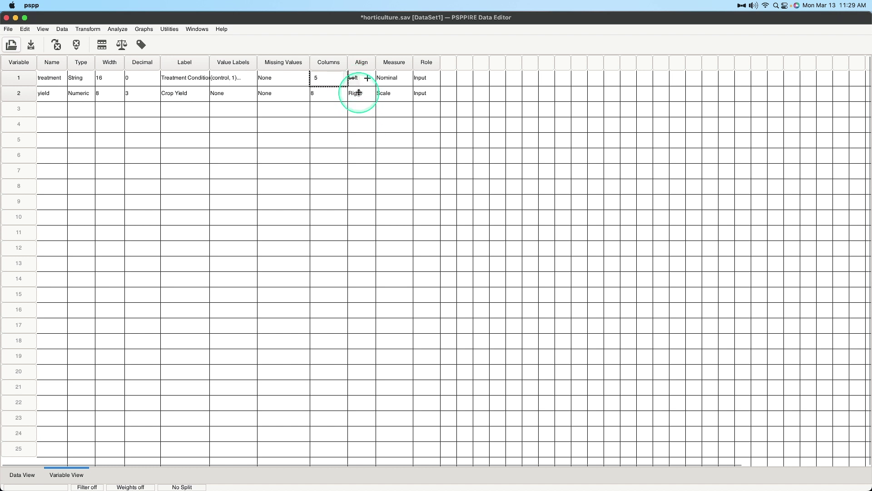
left_click(403, 79)
left_click(404, 79)
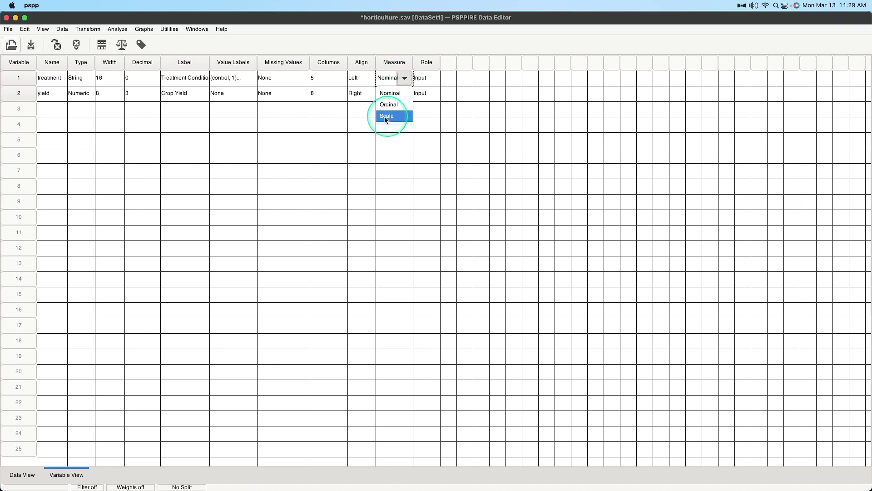
left_click(370, 127)
left_click(405, 80)
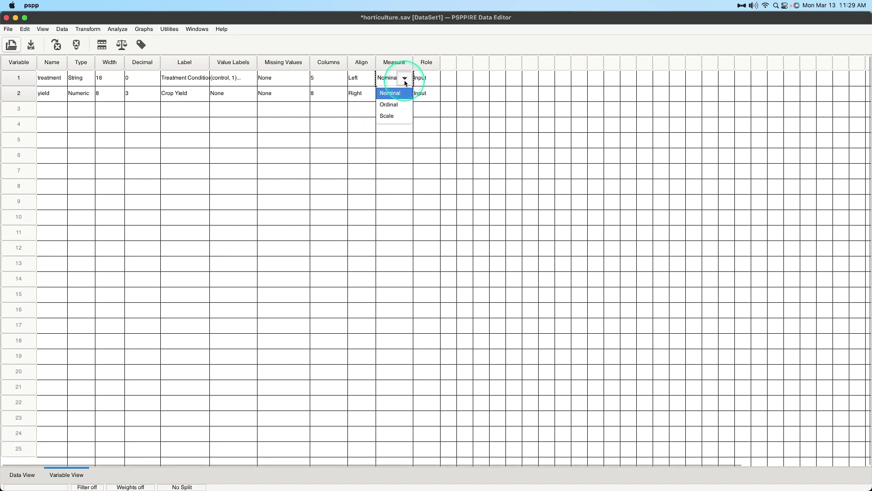
left_click(397, 120)
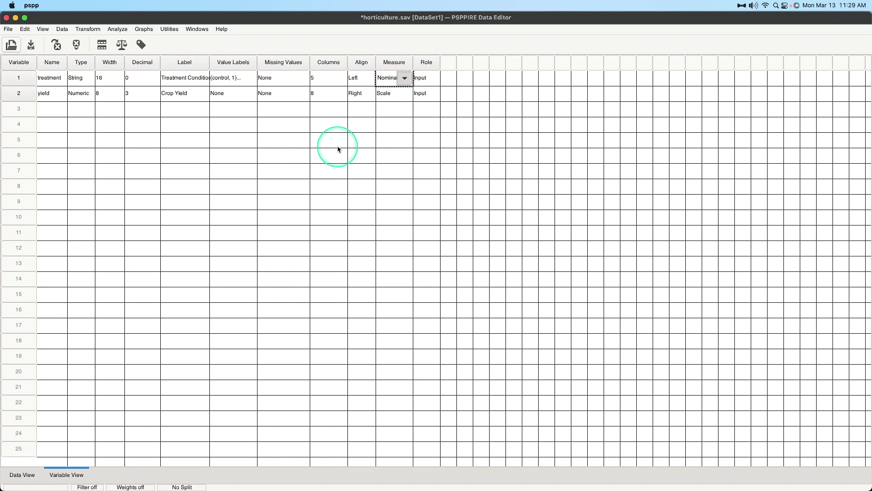
left_click(429, 77)
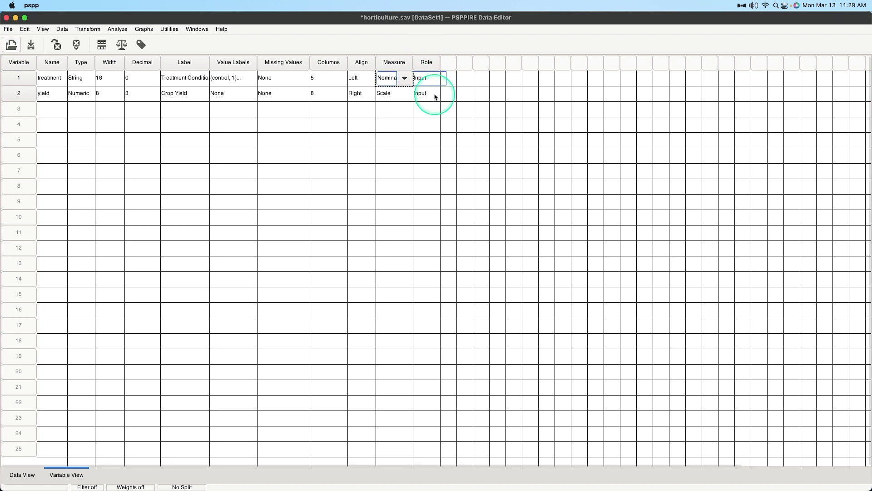
left_click(435, 95)
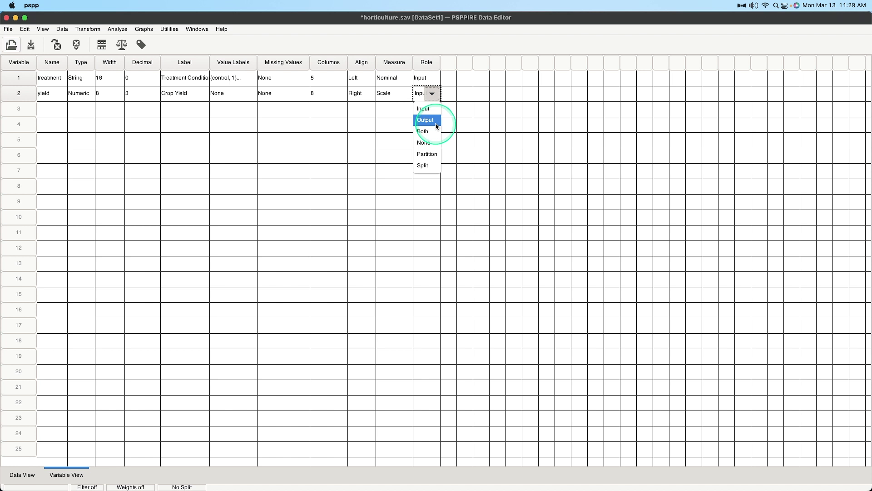
left_click(381, 129)
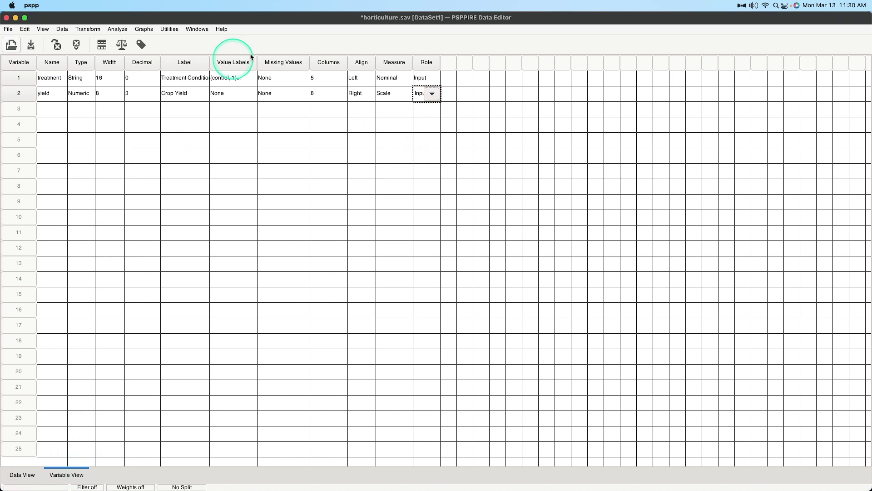
Step: In Data View, toggle treatment between its raw code 1 and its value label
key("ctrl+t")
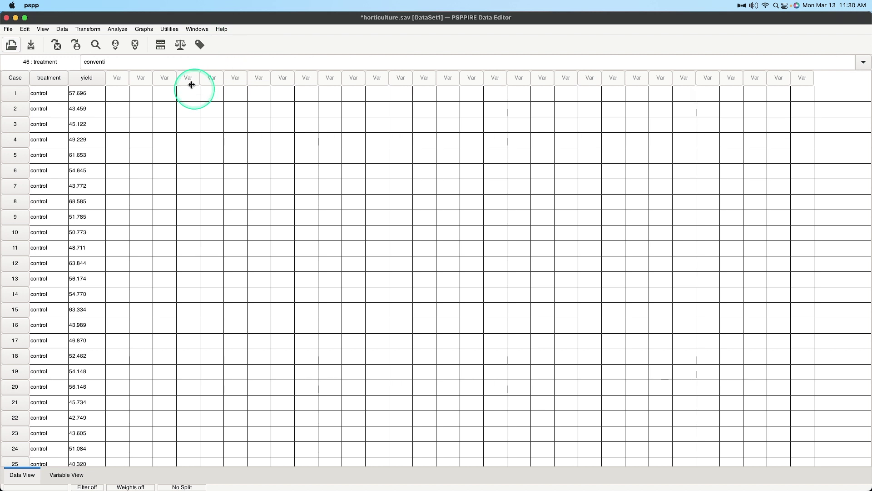
left_click(202, 45)
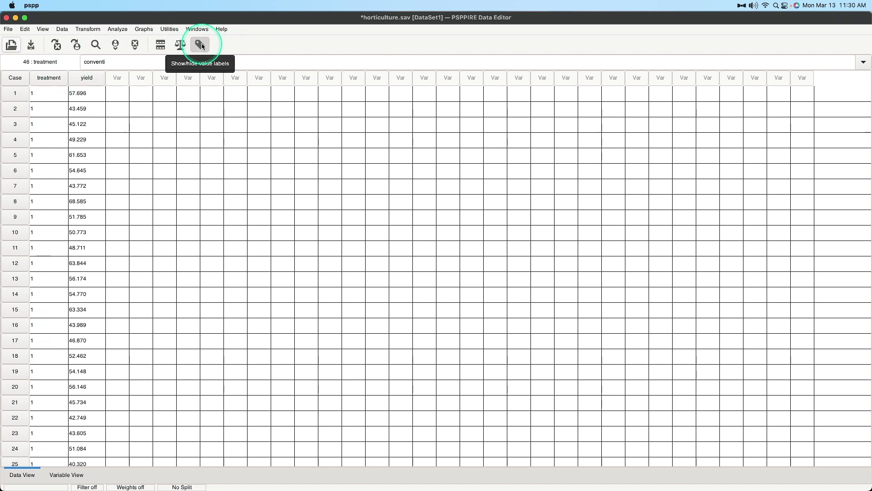
left_click(199, 45)
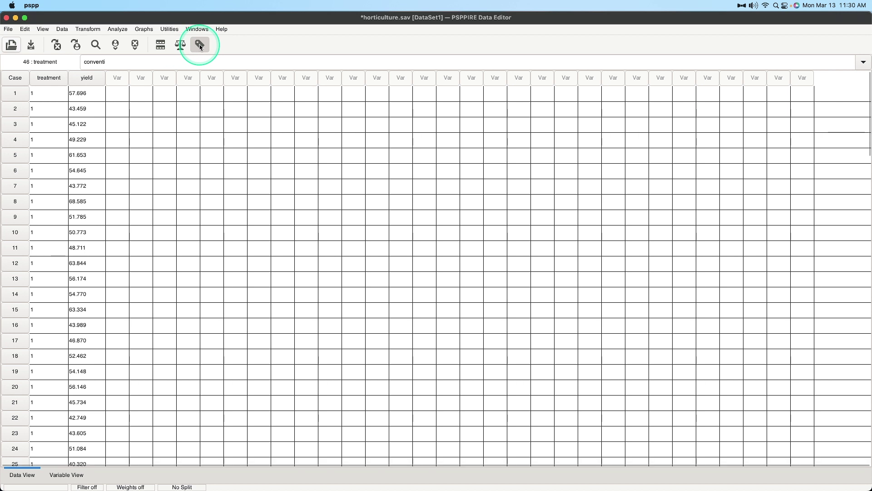